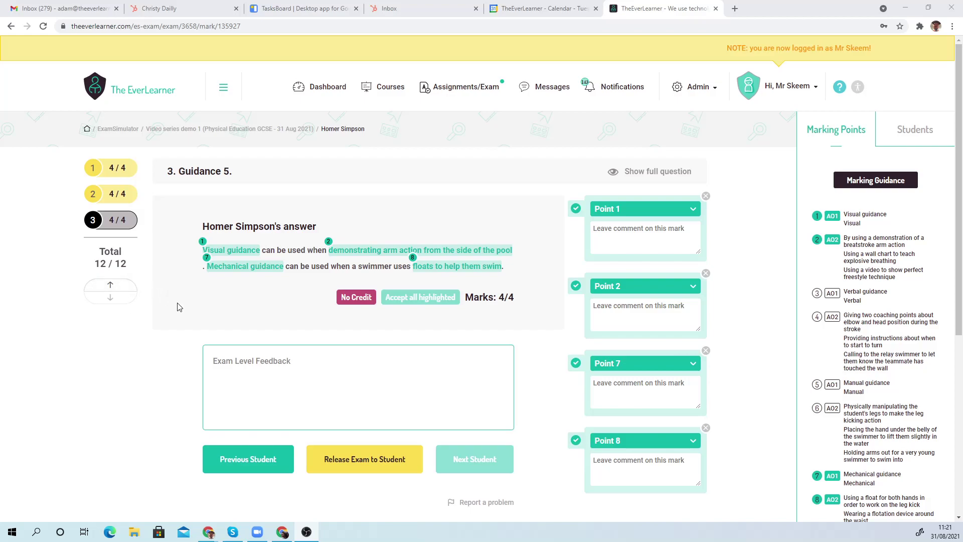
# Open the previous student's answer to question 1 and highlight "The rib cage also helps" in place of the suggested "rib" highlight
pyautogui.click(241, 445)
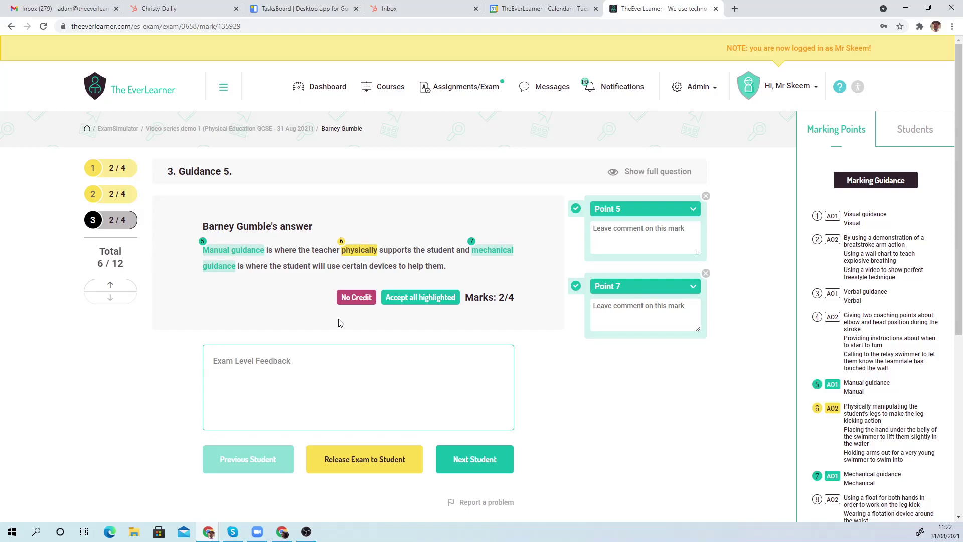
pyautogui.click(125, 169)
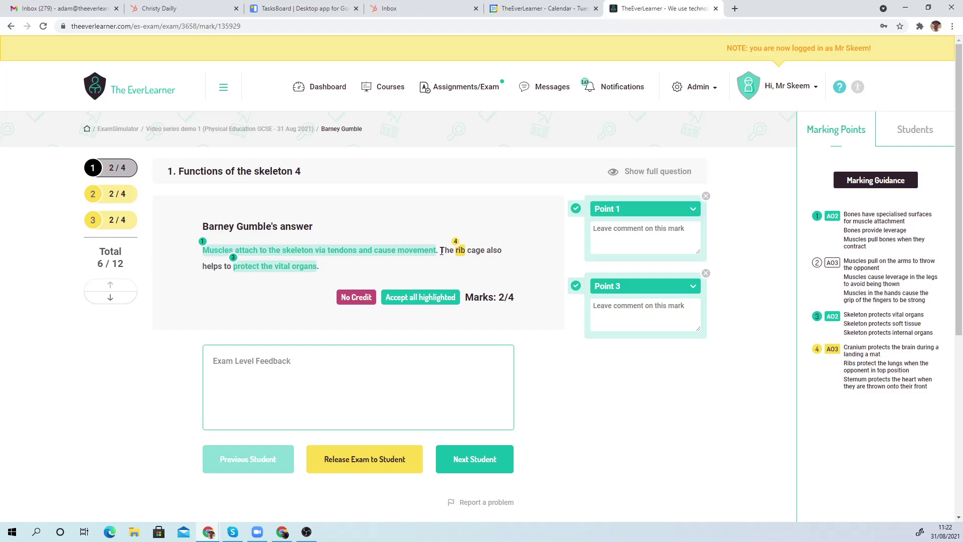
pyautogui.moveTo(441, 251)
pyautogui.mouseDown()
pyautogui.moveTo(502, 250)
pyautogui.moveTo(222, 269)
pyautogui.mouseUp()
pyautogui.click(458, 249)
pyautogui.moveTo(441, 251); pyautogui.dragTo(223, 267)
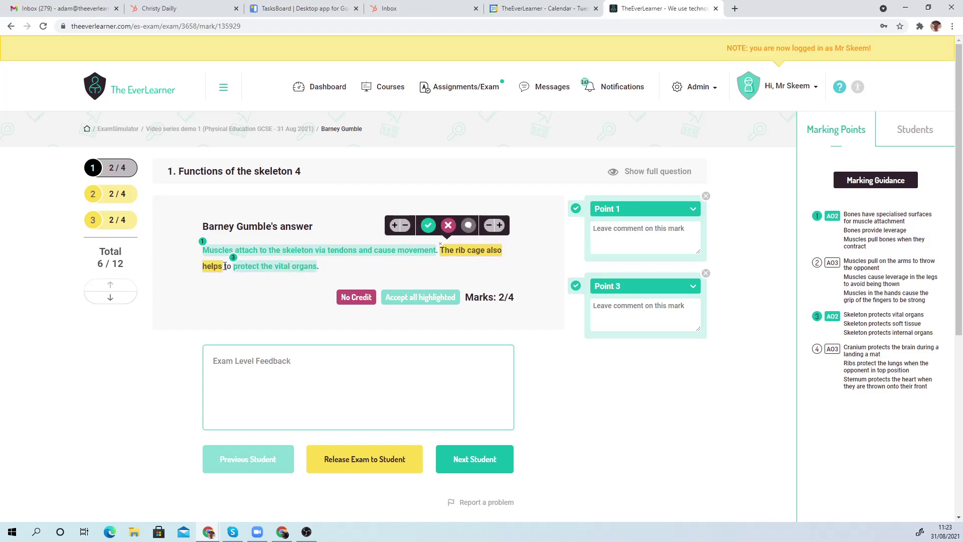
# Add a Point 4 comment to the highlight: "In order to access this mark, you must apply it to judo specifically."
pyautogui.click(469, 230)
pyautogui.click(624, 284)
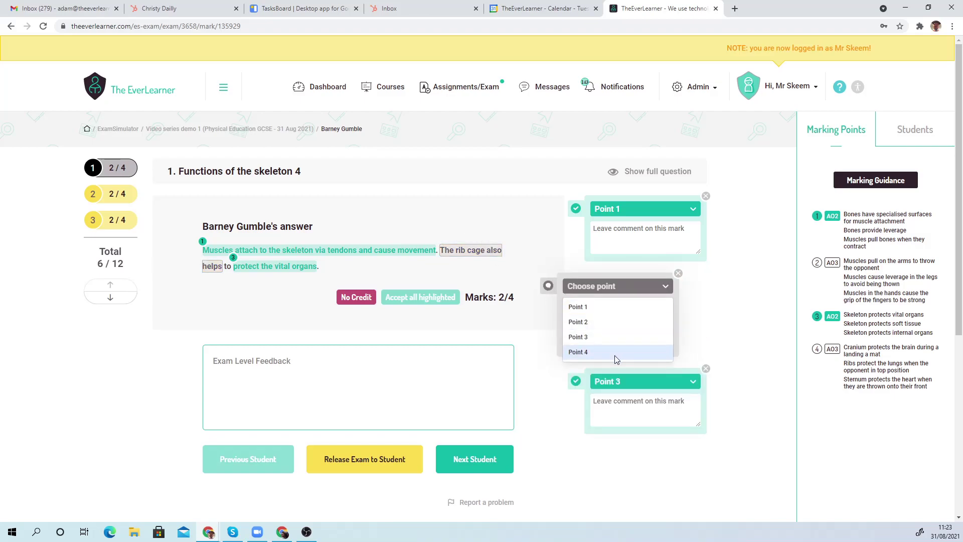
pyautogui.click(615, 356)
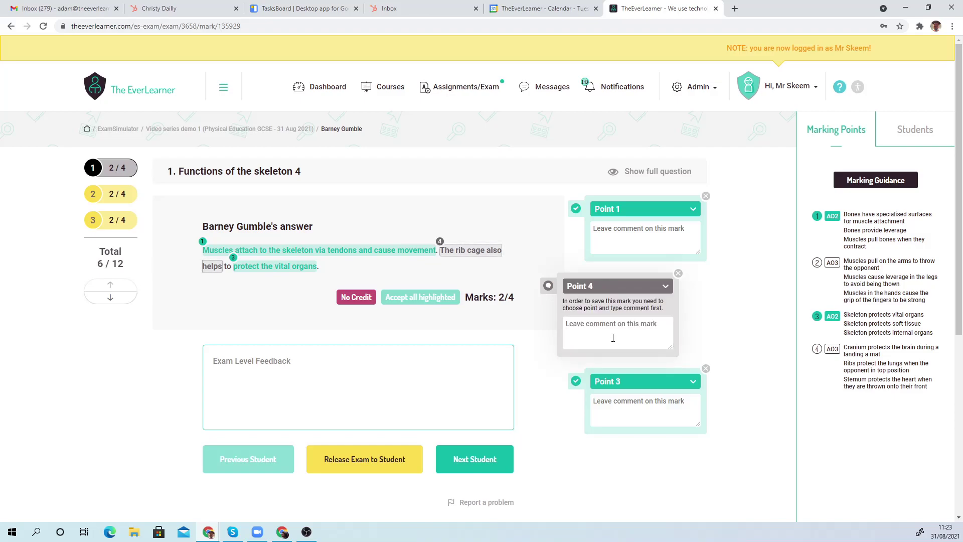
pyautogui.write('In order to access this mark, you must apply it to ju')
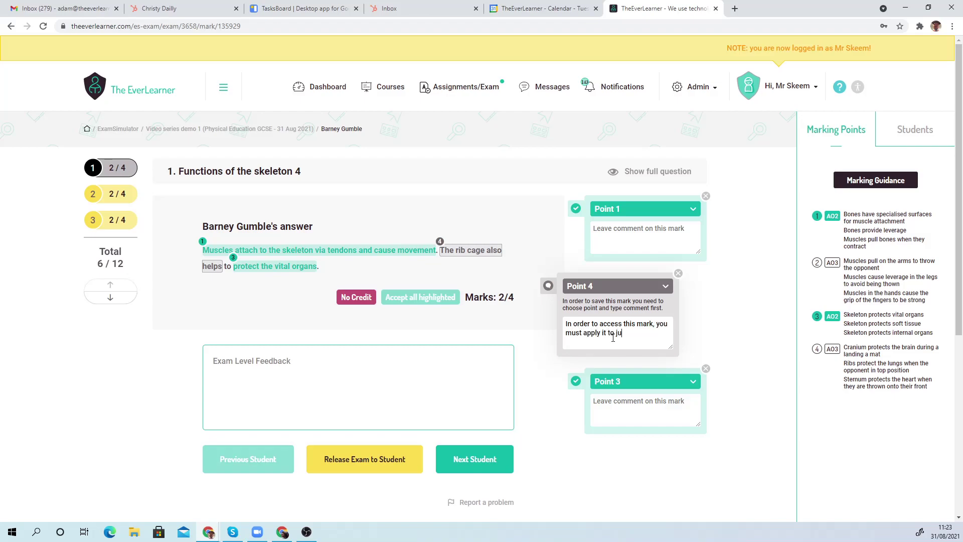
pyautogui.write('do specifically.')
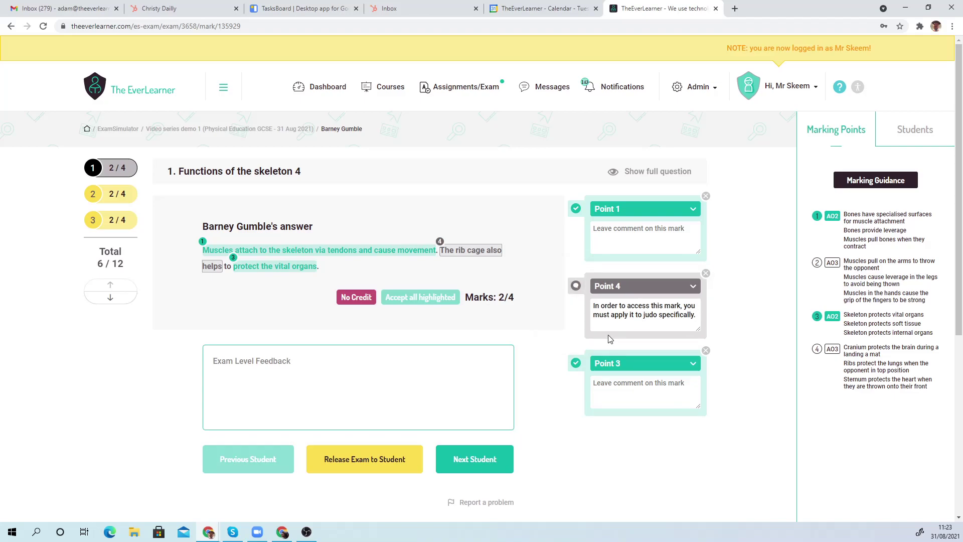
pyautogui.click(595, 431)
pyautogui.click(610, 238)
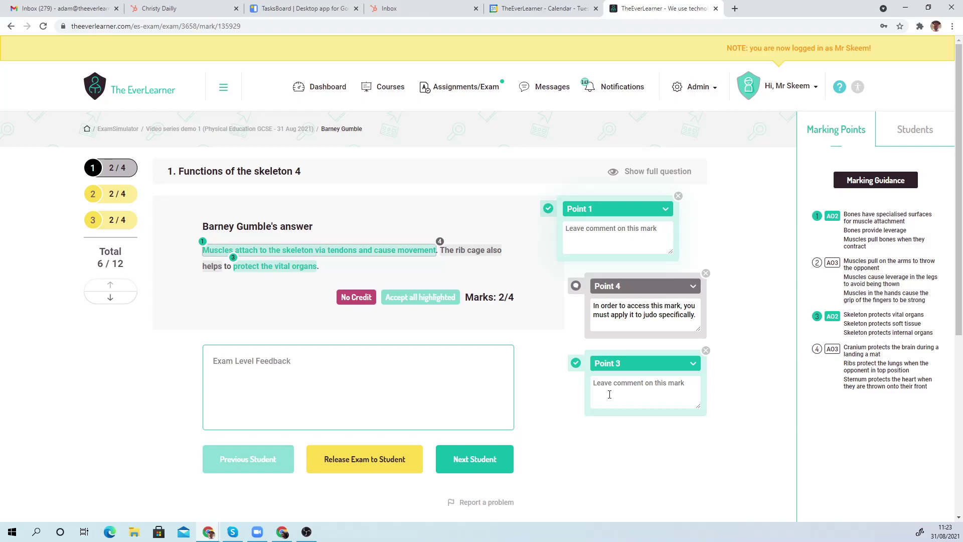
# In question 2, comment on the Point 1 mark: "Excellent justification of why reaction time is important."
pyautogui.click(125, 206)
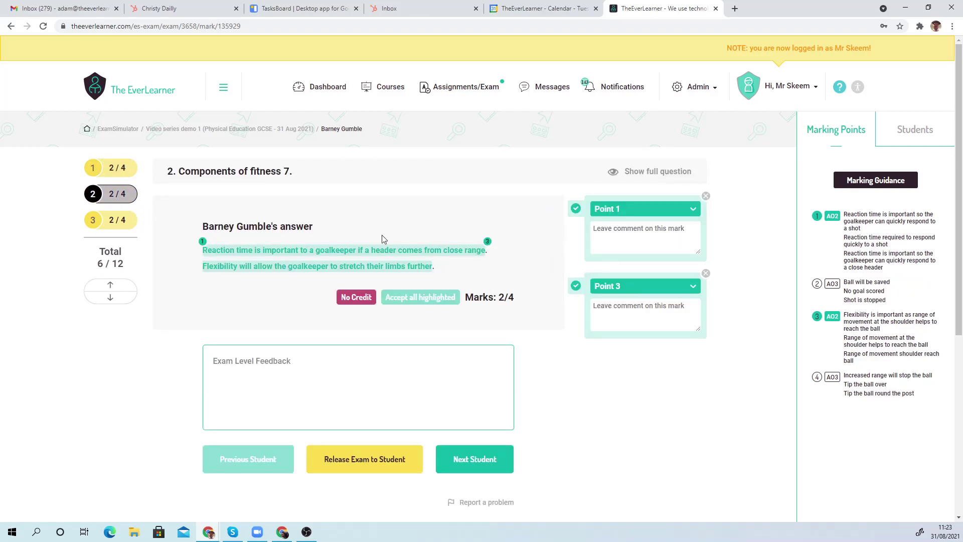
pyautogui.click(644, 233)
pyautogui.write('Exc')
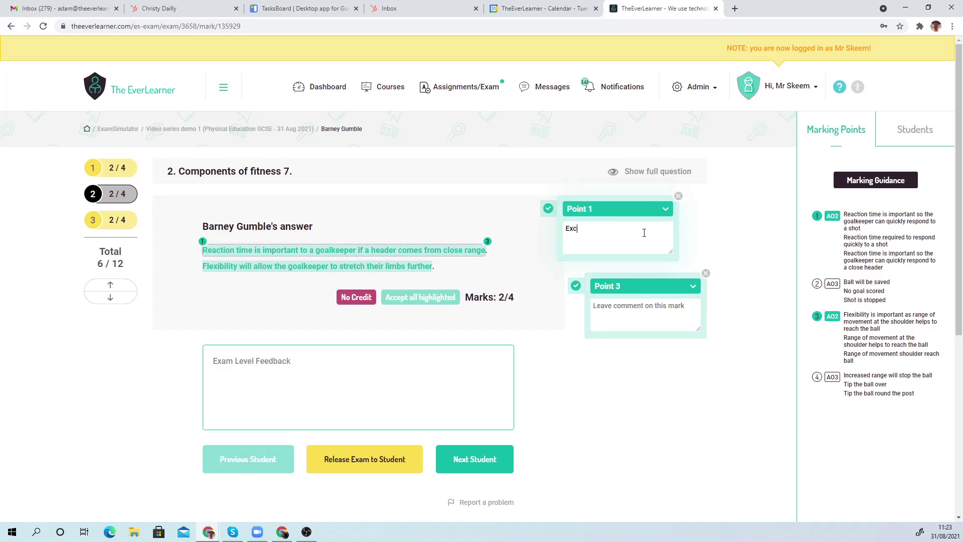
pyautogui.write('ellent justification of why reaction time is im')
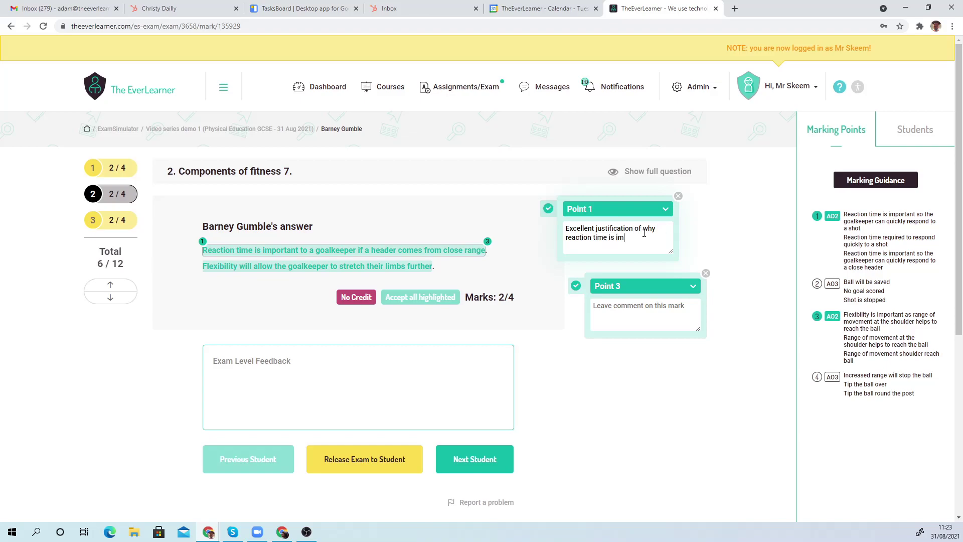
pyautogui.write('portant.')
# In question 3, highlight "will use certain devices" as a comment-only mark and assign it to Point 8
pyautogui.click(118, 220)
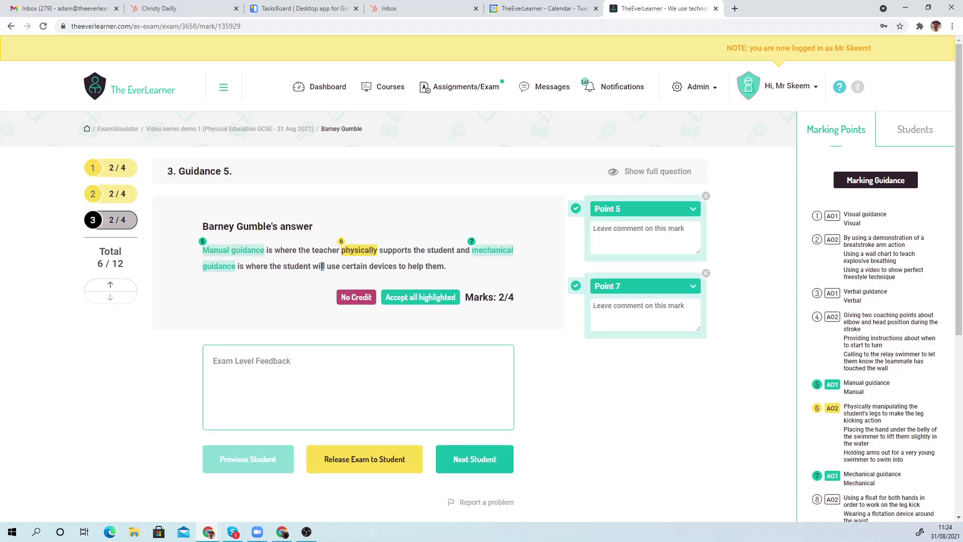
pyautogui.moveTo(313, 267); pyautogui.dragTo(398, 271)
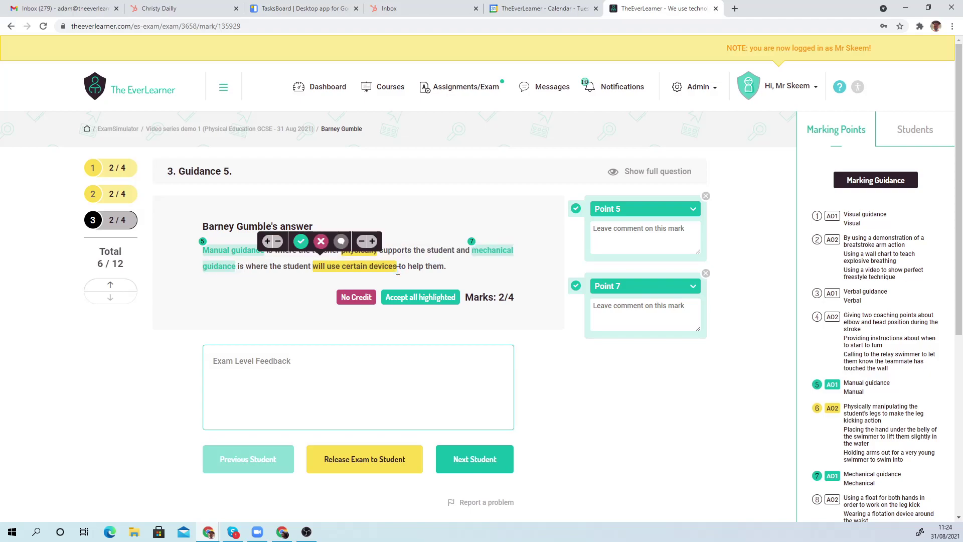
pyautogui.click(348, 250)
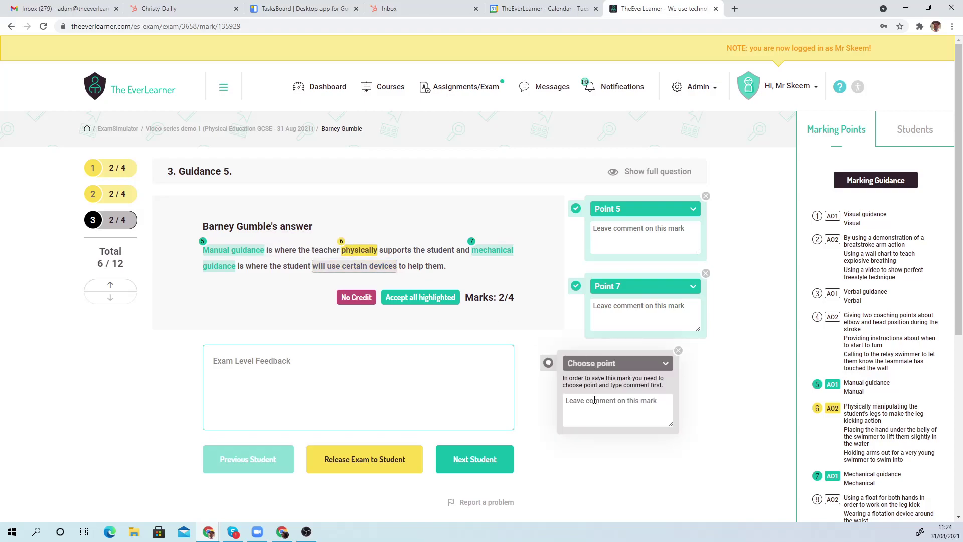
pyautogui.click(602, 361)
pyautogui.scroll(-2, 928, 398)
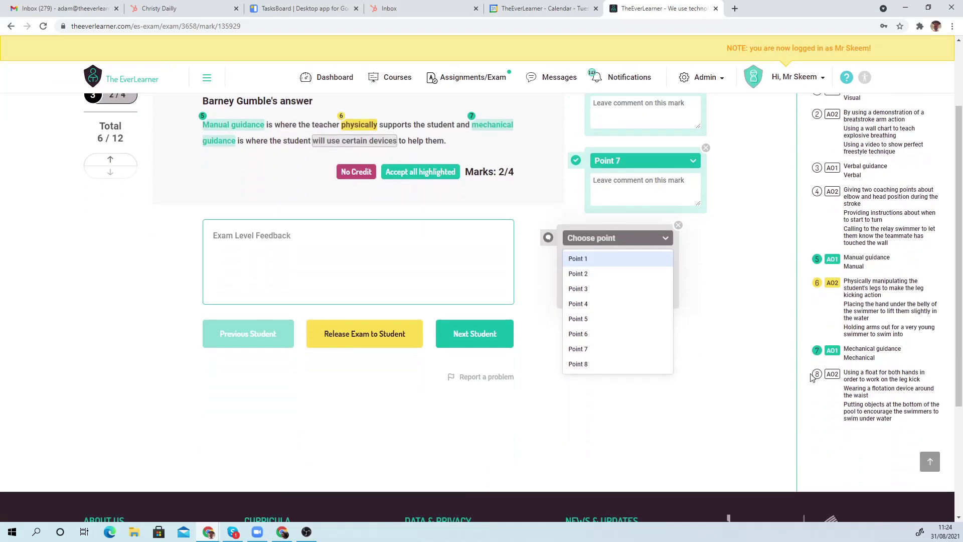
pyautogui.click(619, 363)
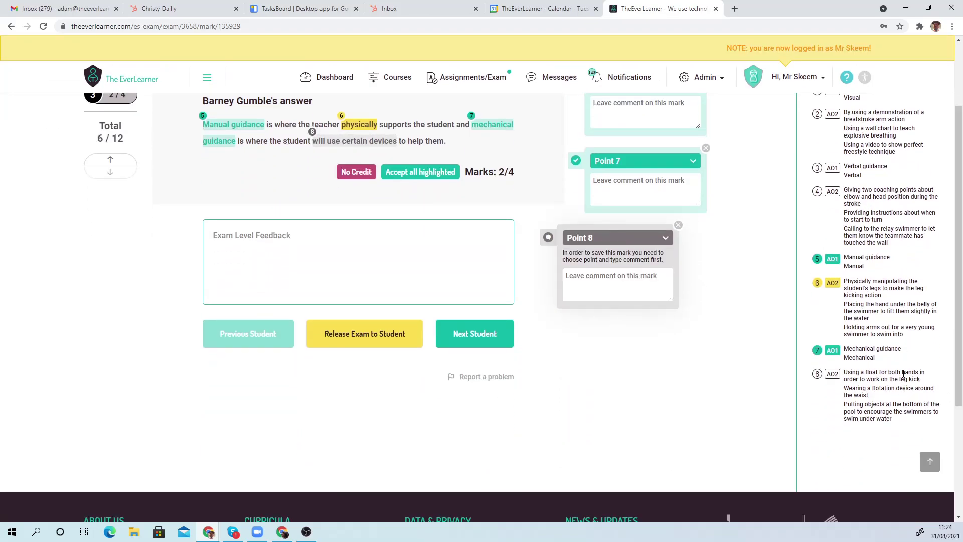
# Enter the comment "Make sure you mention what those devices are." on the Point 8 mark
pyautogui.click(578, 275)
pyautogui.write('Make')
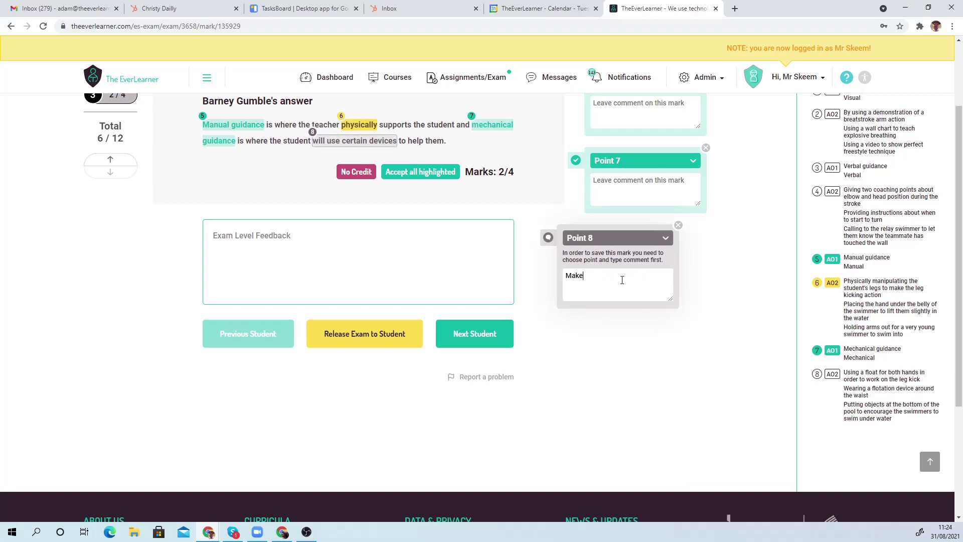
pyautogui.write(' sure you mention what those devices are:')
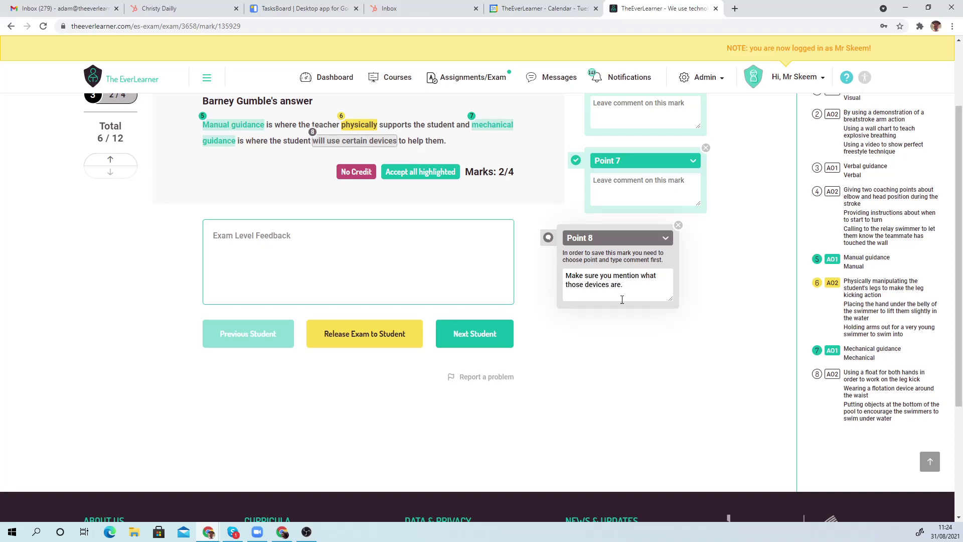
pyautogui.click(623, 327)
pyautogui.scroll(1, 622, 326)
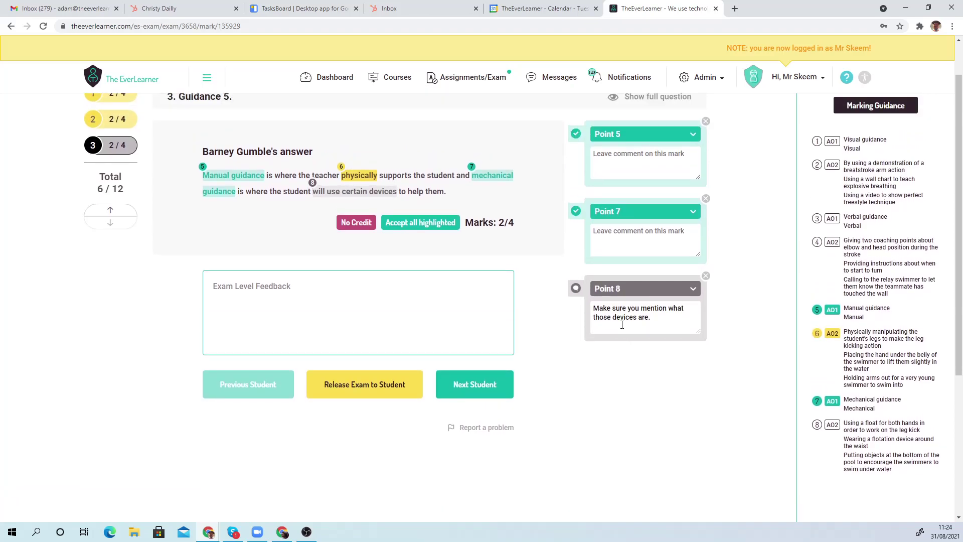
pyautogui.scroll(2, 622, 325)
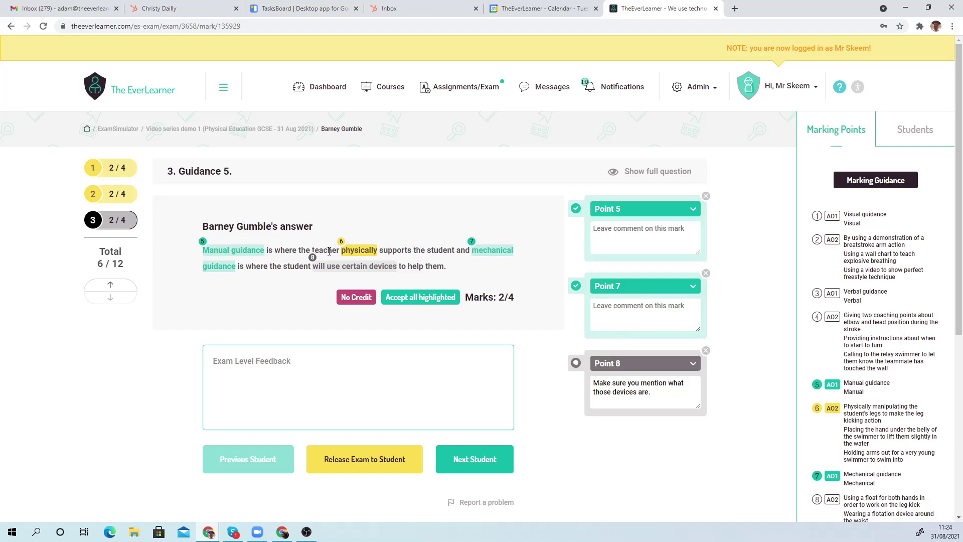
# Begin the exam-level feedback with the student's first name, a blank line and "In your questions, make sure that when you are writing your responses,"
pyautogui.moveTo(343, 275)
pyautogui.write('Barney,')
pyautogui.press('Return')
pyautogui.press('Return')
pyautogui.write('In yo')
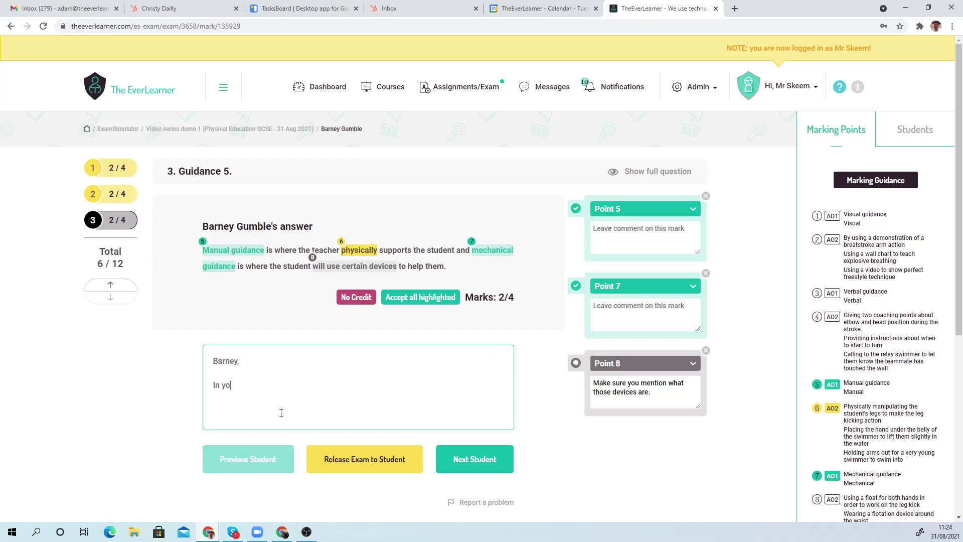
pyautogui.write('ur questions, make sure that when you ')
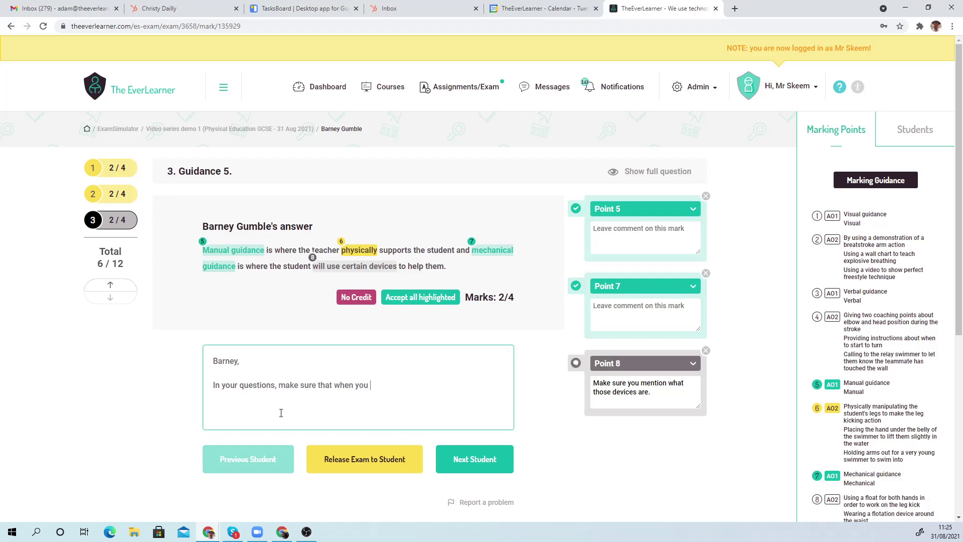
pyautogui.write('are writing your responses,')
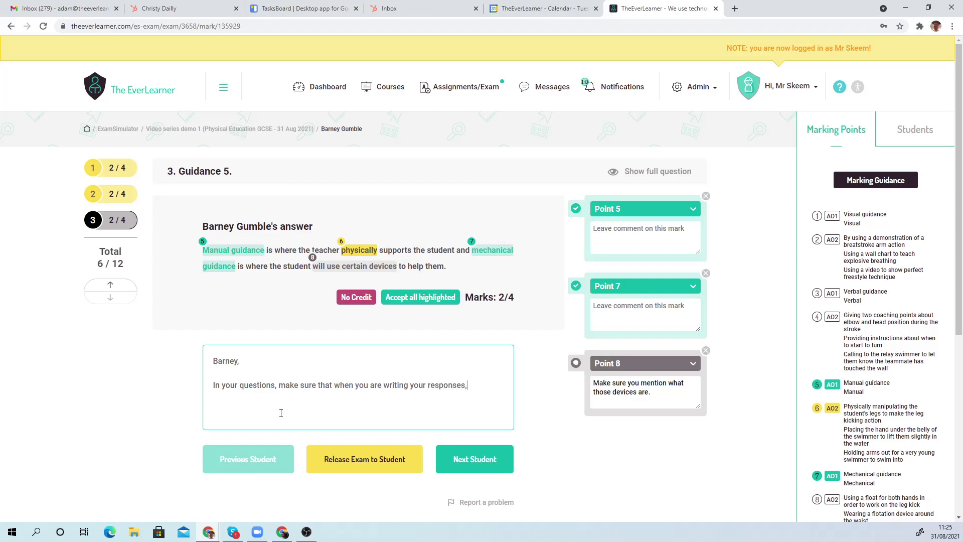
# Finish the exam-level feedback with "you link your points to the examples in the question itself."
pyautogui.write(' you link your points to th')
pyautogui.press('BackSpace')
pyautogui.write('e examp')
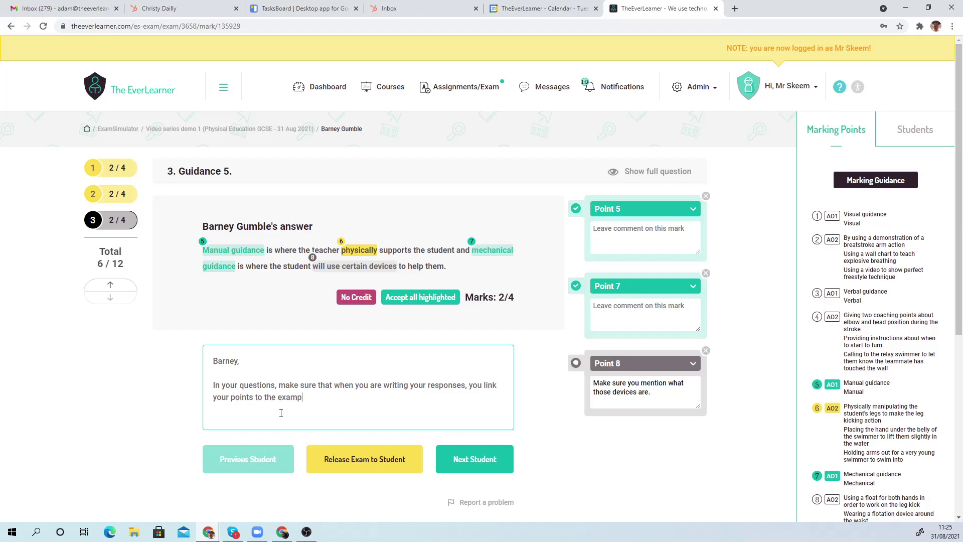
pyautogui.write('les in the question itself.')
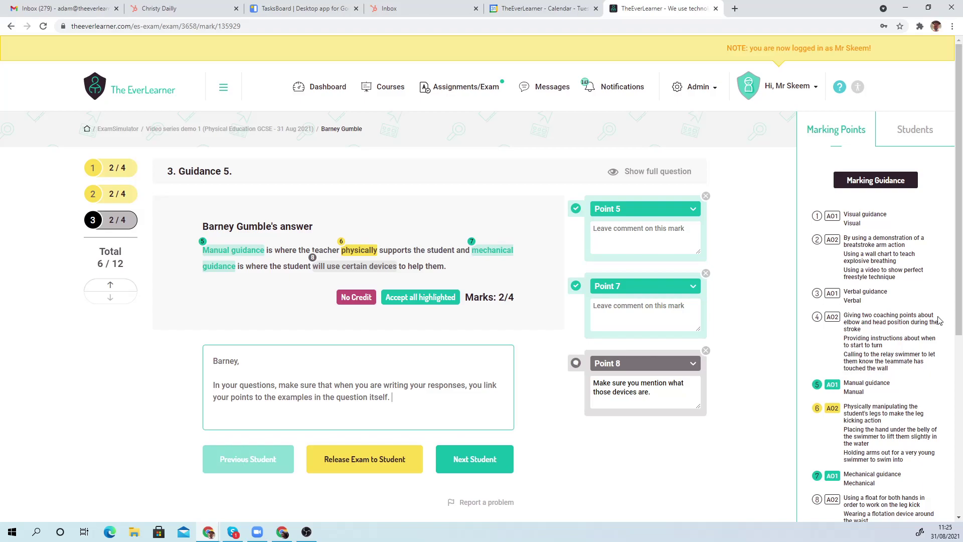
pyautogui.scroll(-5, 914, 301)
pyautogui.scroll(5, 914, 287)
pyautogui.scroll(-2, 627, 387)
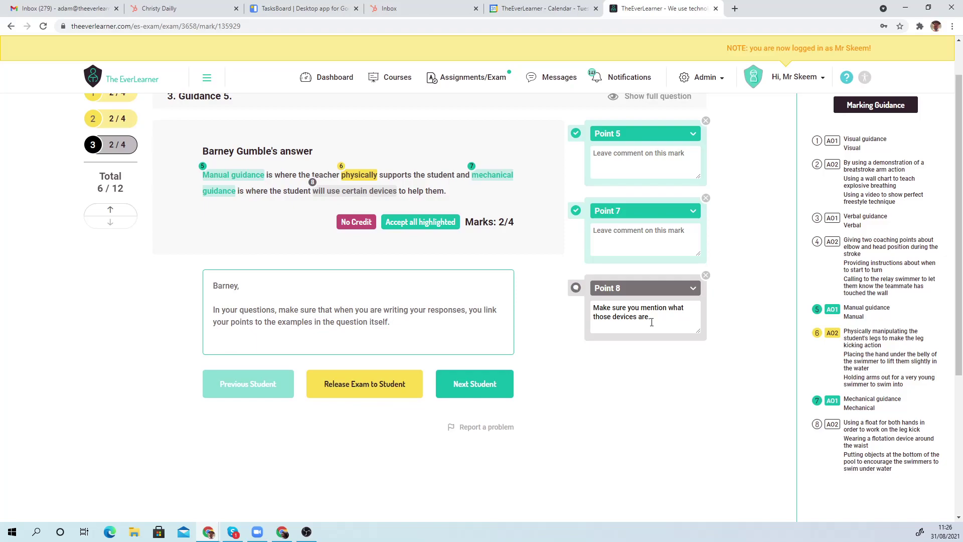
pyautogui.scroll(2, 652, 322)
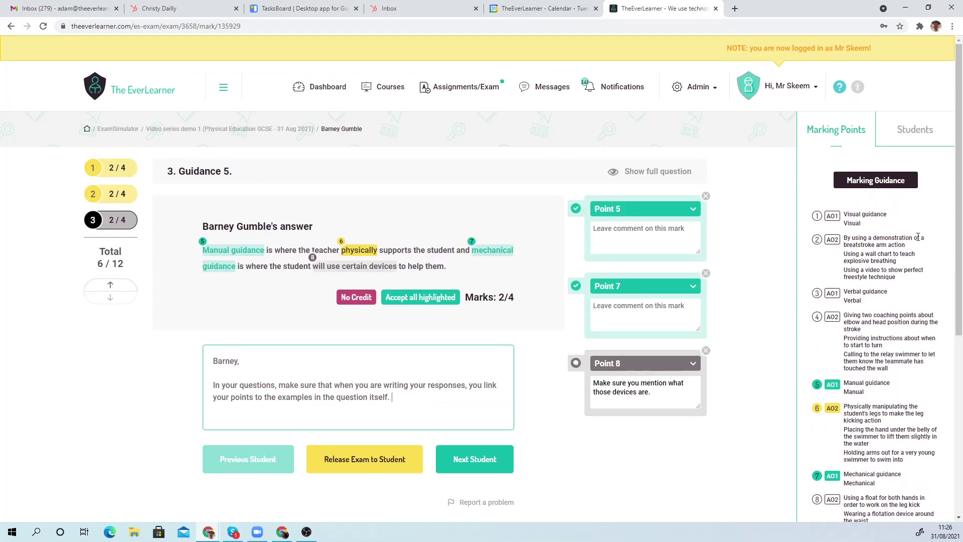